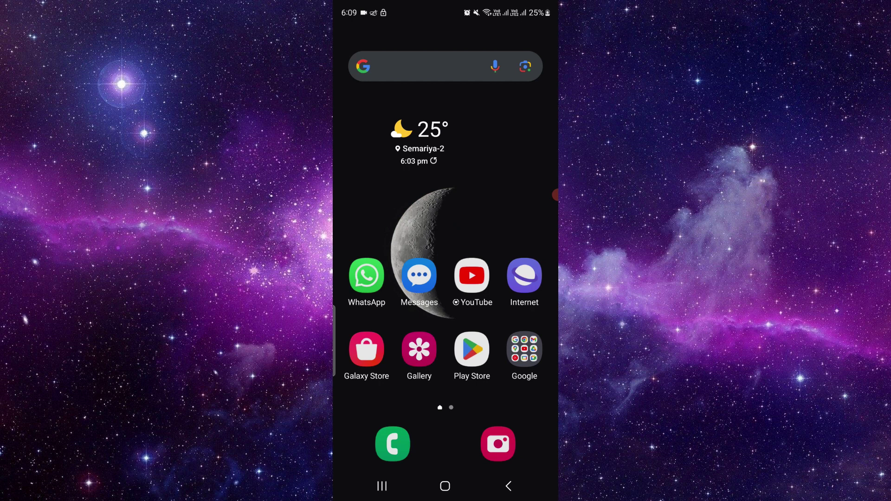
Search the app drawer for 'm1' and long-press the My M1 result
{"action": "key", "text": "Up"}
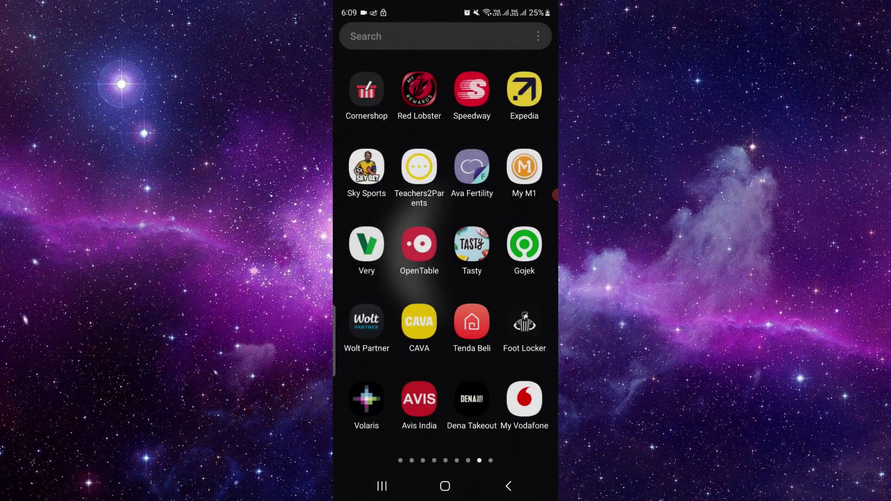
{"action": "left_click", "coordinate": [432, 37]}
{"action": "type", "text": "m1"}
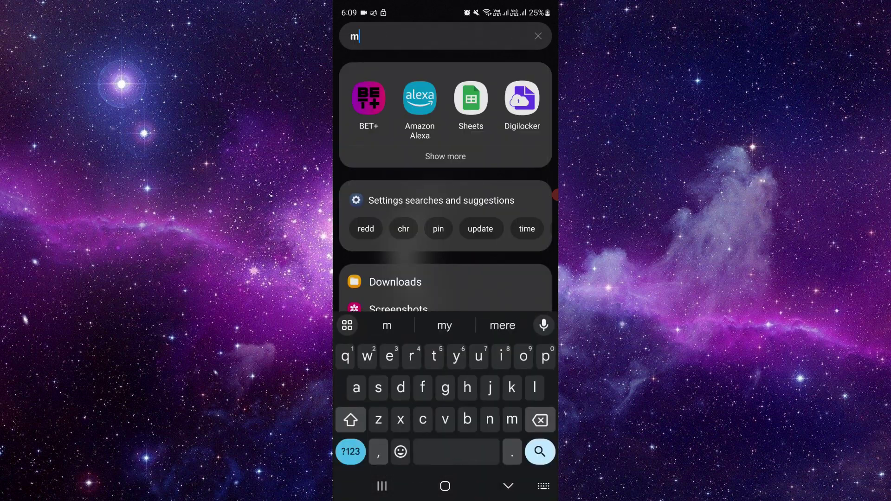
{"action": "left_click", "coordinate": [368, 97]}
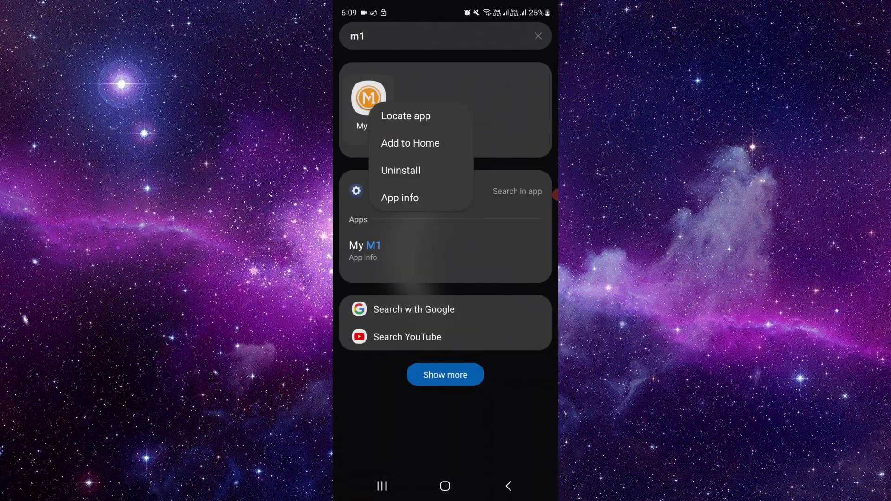
Launch My M1 to its splash screen, then back out to the app drawer
{"action": "left_click", "coordinate": [411, 120]}
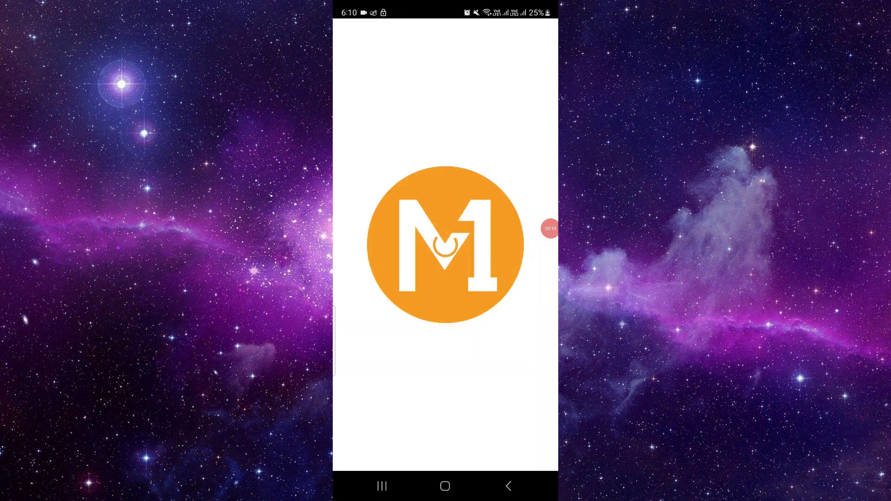
{"action": "key", "text": "Escape"}
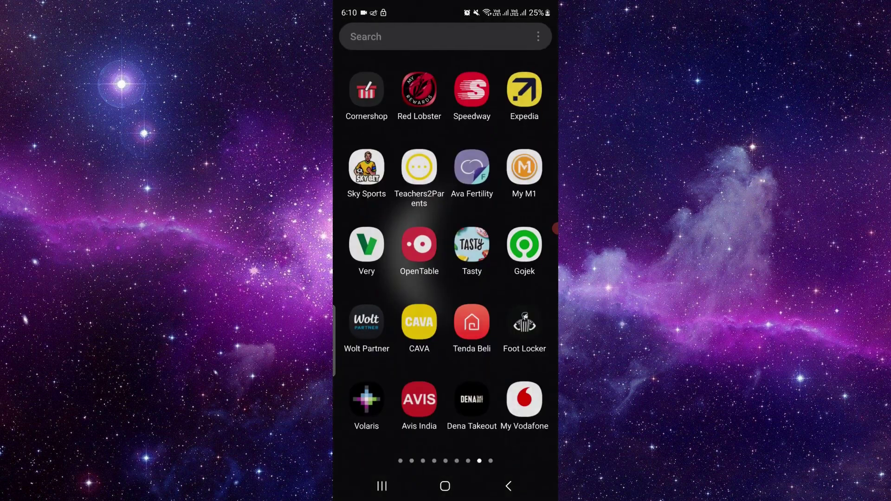
Clear My M1's storage data through App info > Storage, confirming Delete
{"action": "left_click", "coordinate": [524, 168]}
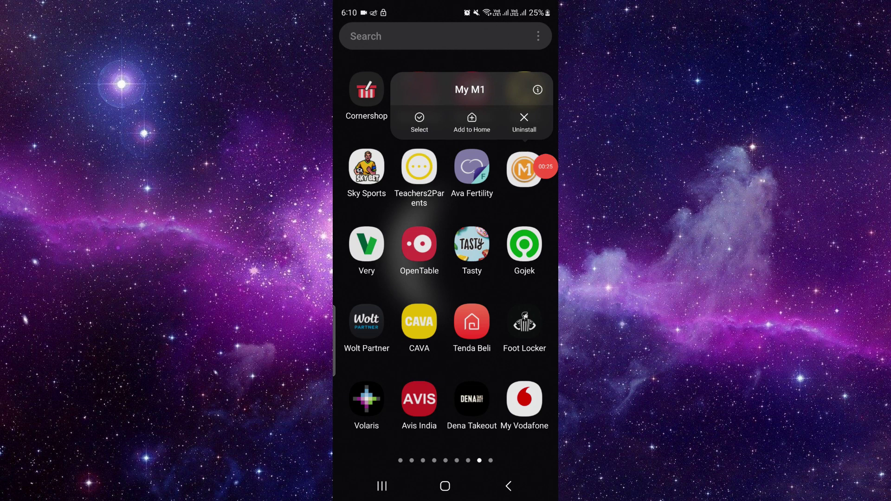
{"action": "left_click", "coordinate": [538, 90]}
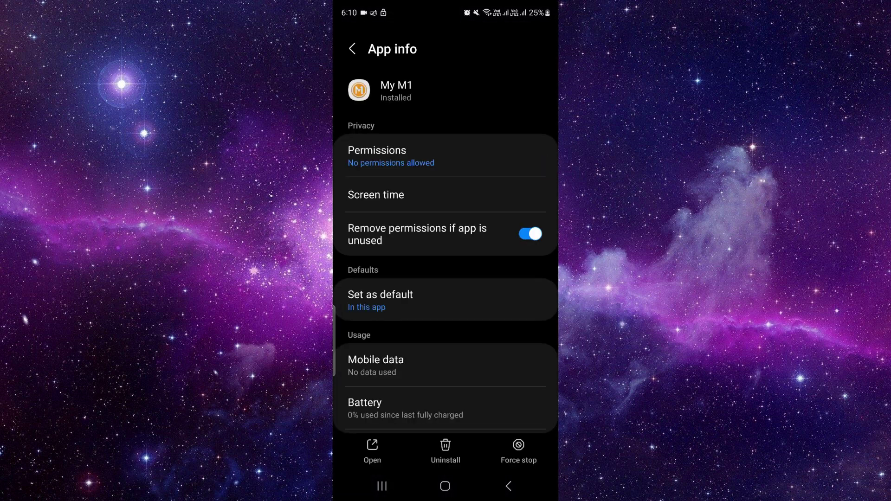
{"action": "scroll", "coordinate": [446, 278], "scroll_direction": "down", "scroll_amount": 2}
{"action": "scroll", "coordinate": [446, 279], "scroll_direction": "down", "scroll_amount": 2}
{"action": "left_click", "coordinate": [446, 292]}
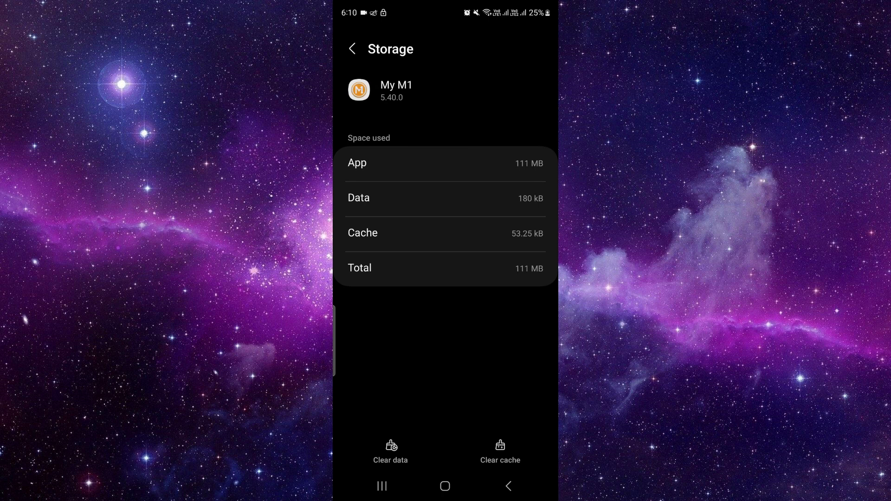
{"action": "left_click", "coordinate": [391, 451]}
{"action": "left_click", "coordinate": [491, 438]}
Go home, relaunch My M1, then swipe it away in Recents
{"action": "left_click", "coordinate": [445, 486]}
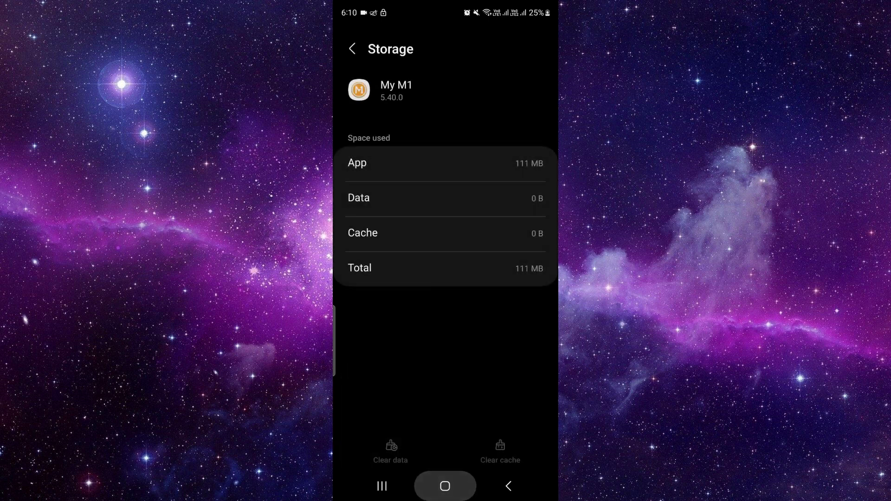
{"action": "left_click", "coordinate": [522, 168]}
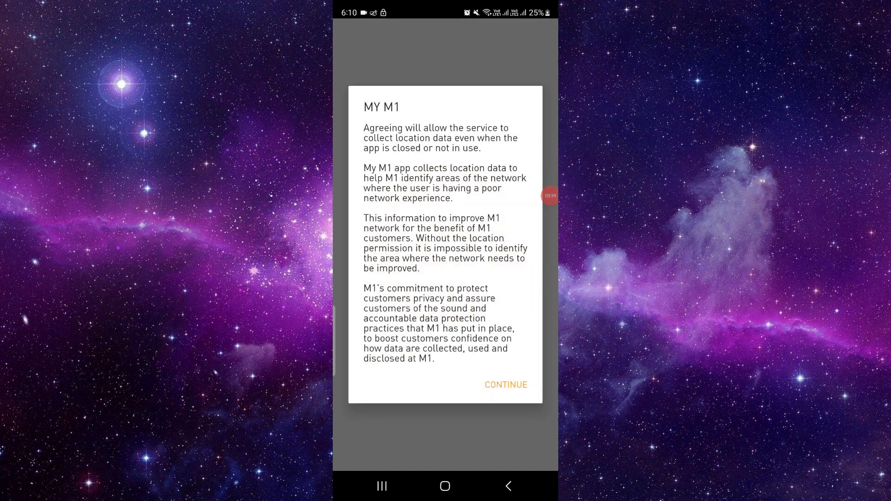
{"action": "left_click", "coordinate": [382, 487]}
{"action": "left_click_drag", "start_coordinate": [487, 223], "coordinate": [488, 42]}
{"action": "left_click_drag", "start_coordinate": [418, 223], "coordinate": [418, 42]}
{"action": "left_click", "coordinate": [445, 391]}
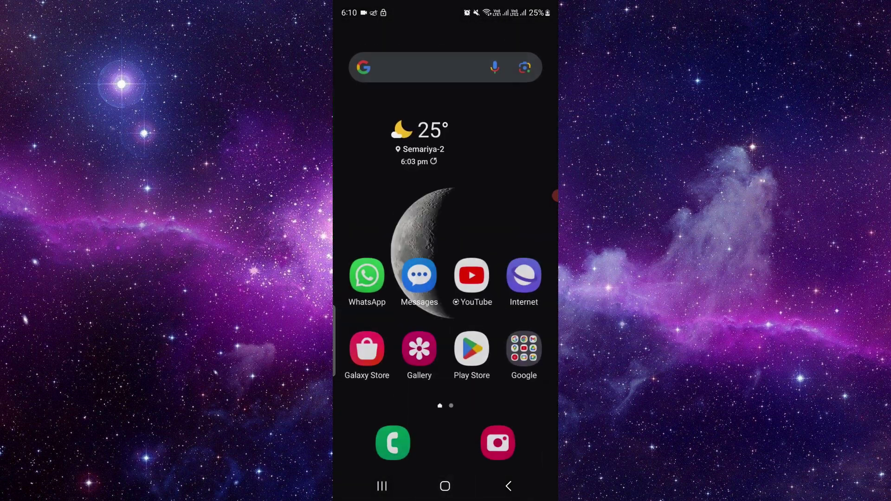
{"action": "left_click", "coordinate": [433, 66]}
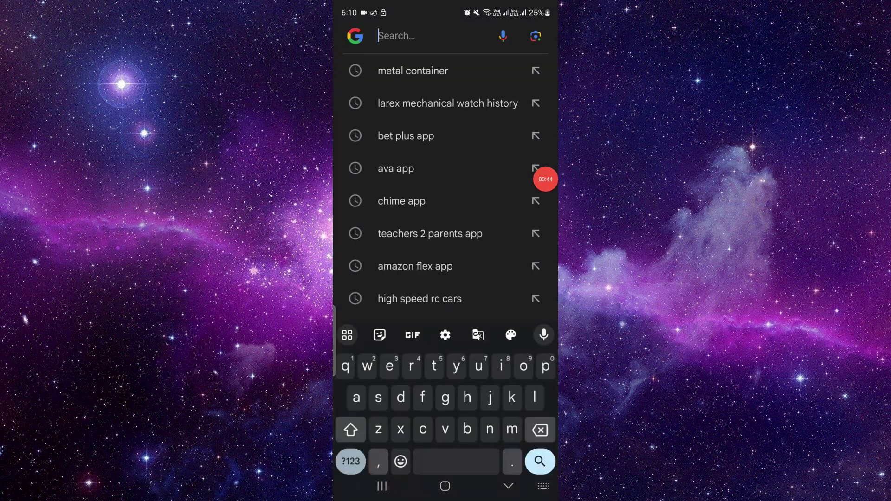
{"action": "left_click", "coordinate": [445, 486]}
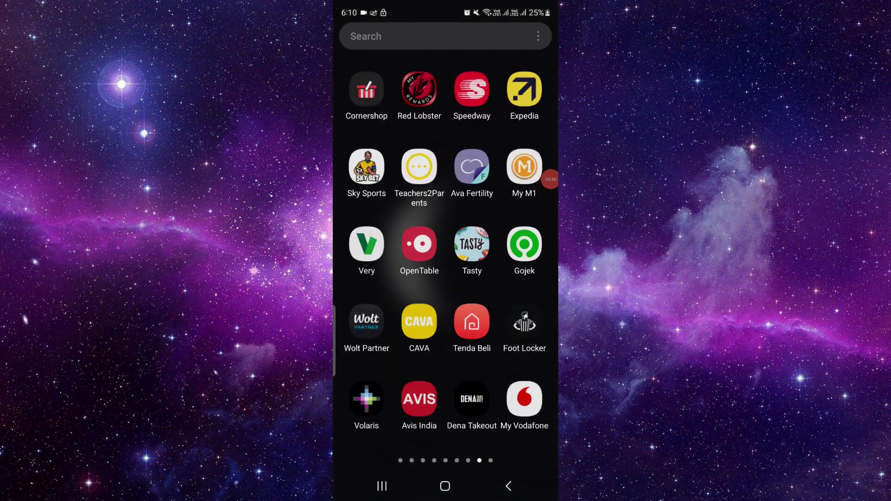
{"action": "left_click", "coordinate": [445, 486]}
{"action": "left_click", "coordinate": [432, 66]}
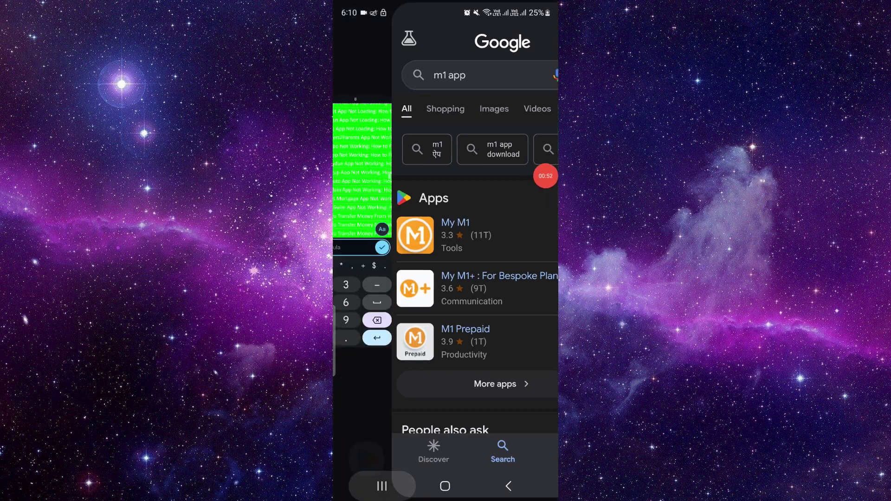
{"action": "left_click_drag", "start_coordinate": [391, 209], "coordinate": [501, 209]}
{"action": "left_click", "coordinate": [445, 486]}
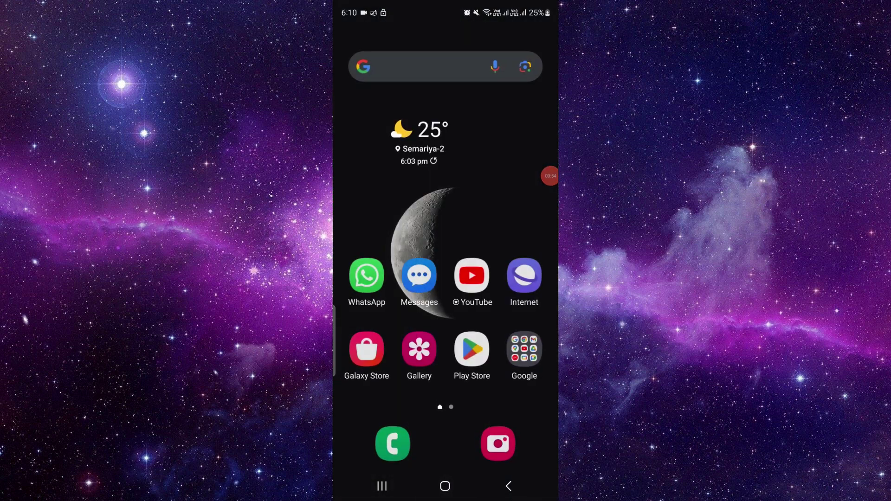